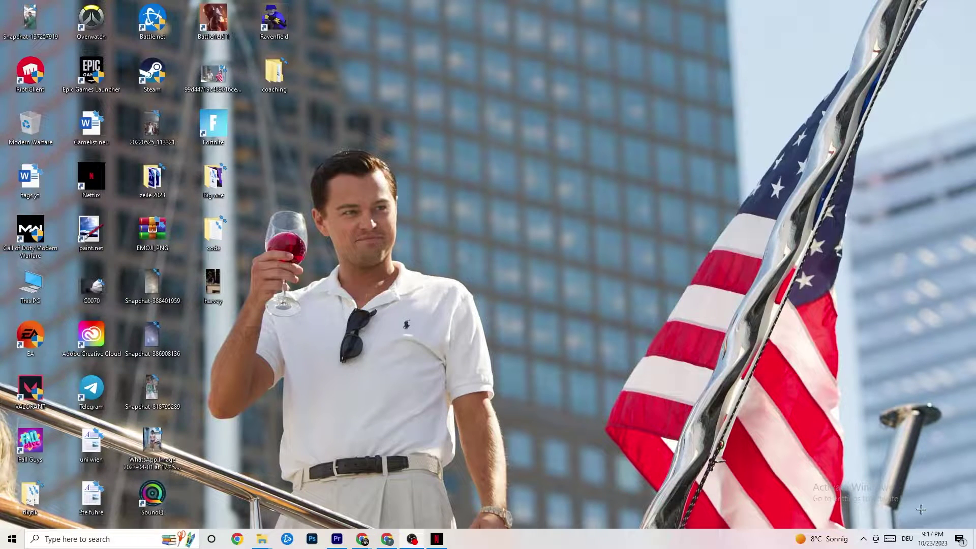
Step: Open the Windows display settings and review the color profile options
{"action": "left_click", "coordinate": [4, 544]}
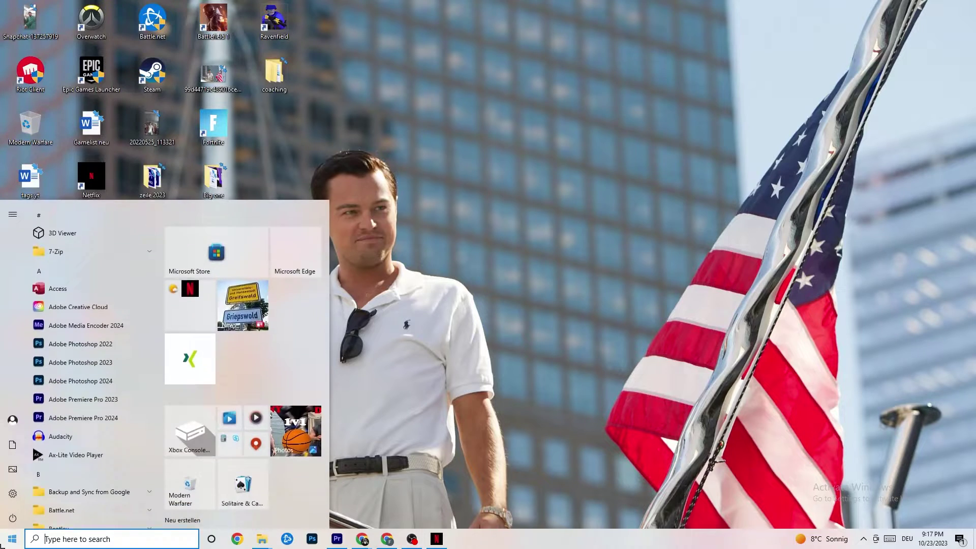
{"action": "left_click", "coordinate": [16, 495]}
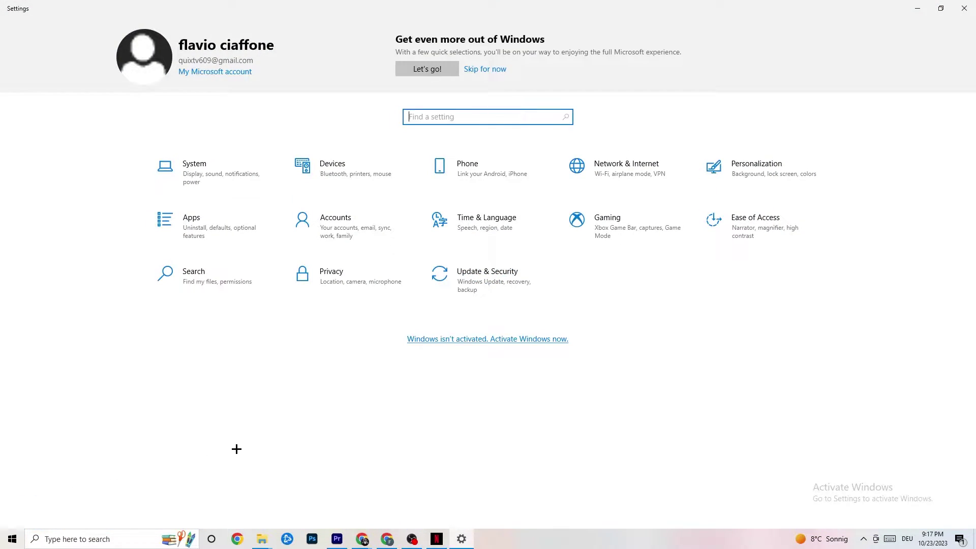
{"action": "left_click", "coordinate": [210, 174]}
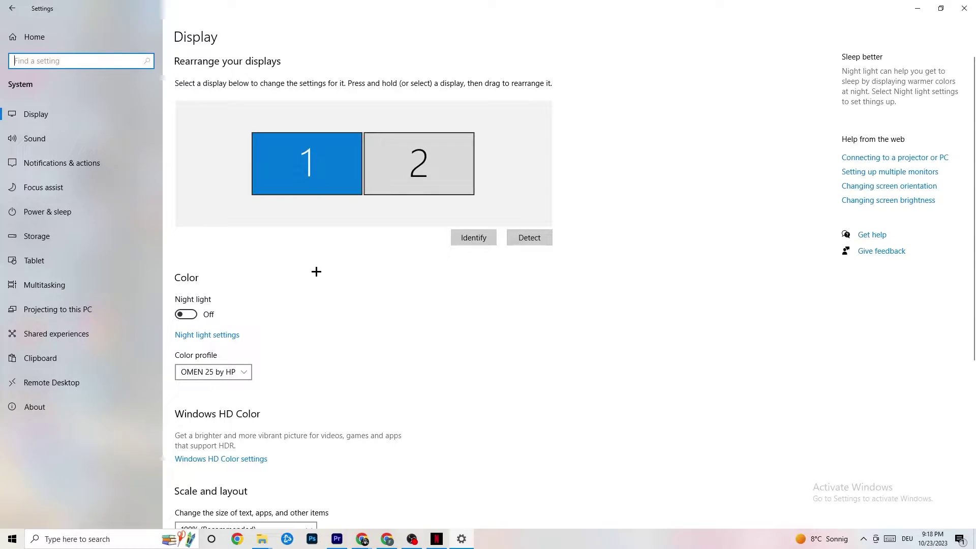
{"action": "scroll", "coordinate": [305, 193], "scroll_direction": "down", "scroll_amount": 5}
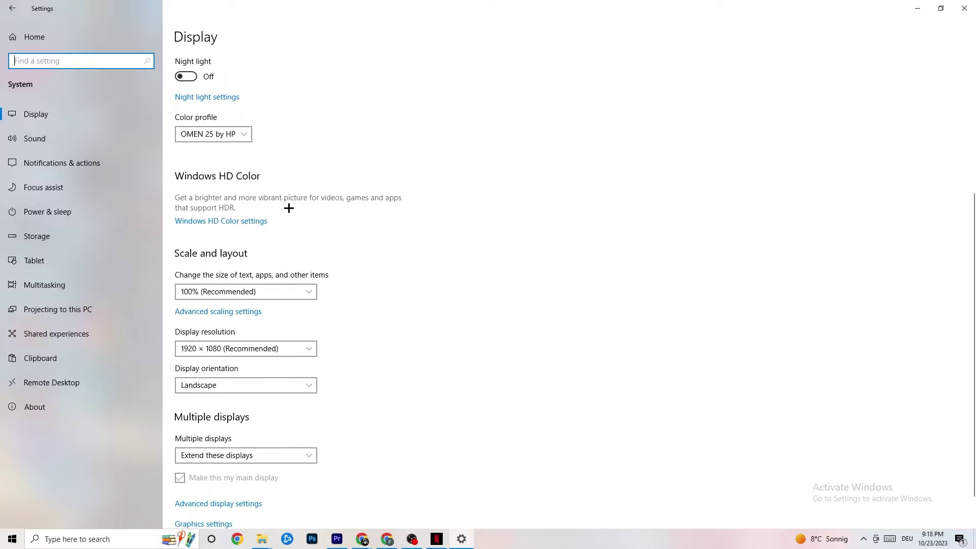
{"action": "left_click", "coordinate": [215, 134]}
{"action": "left_click", "coordinate": [274, 123]}
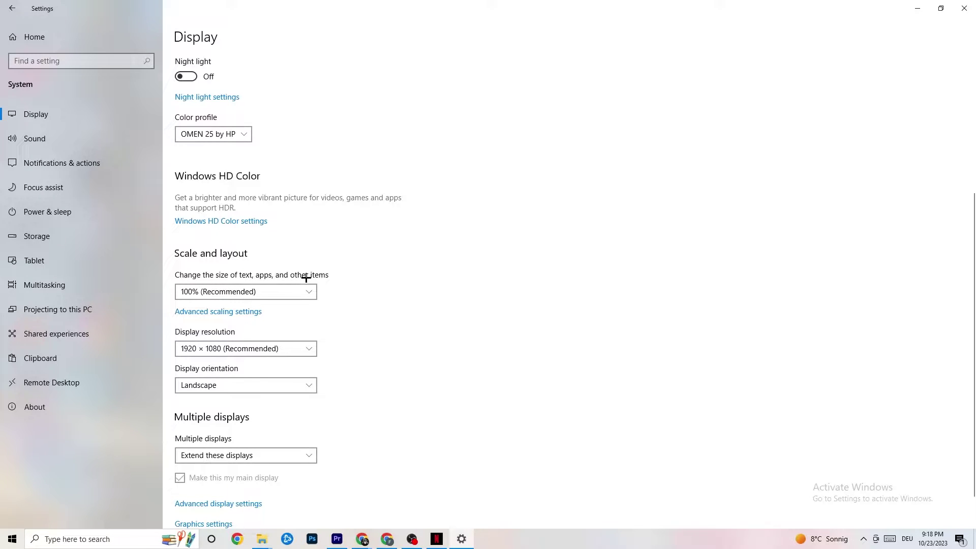
Step: Review the available scaling and display resolution options under Scale and layout
{"action": "left_click", "coordinate": [299, 291]}
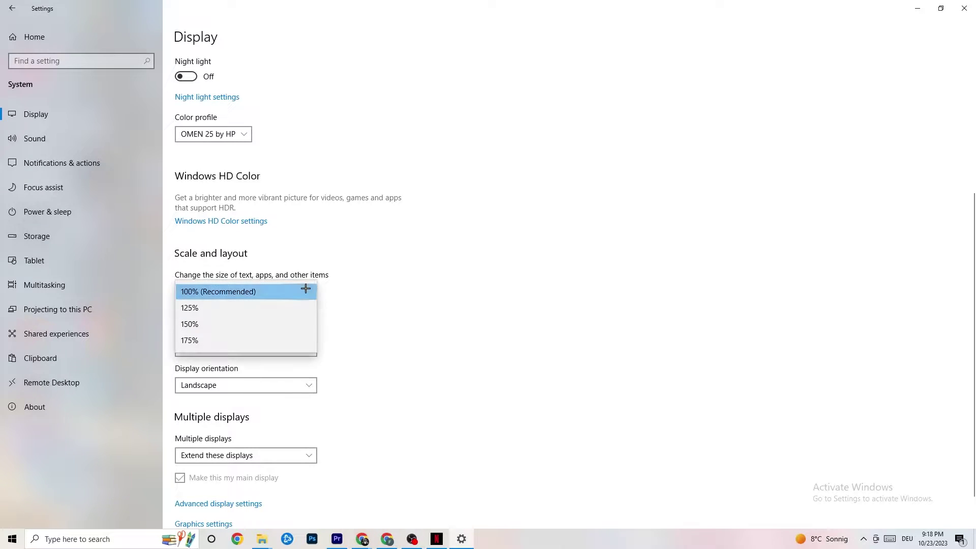
{"action": "left_click", "coordinate": [416, 254]}
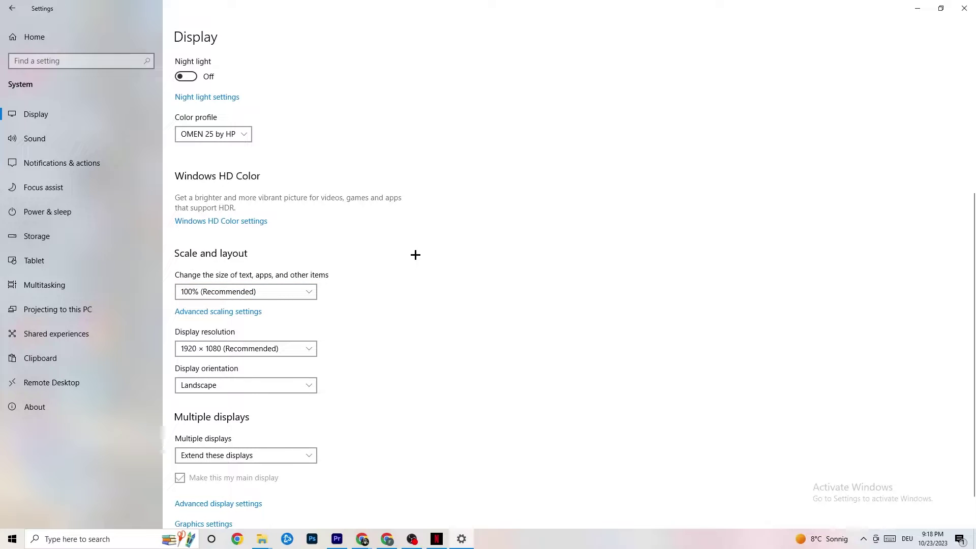
{"action": "left_click", "coordinate": [259, 351]}
{"action": "left_click", "coordinate": [259, 350]}
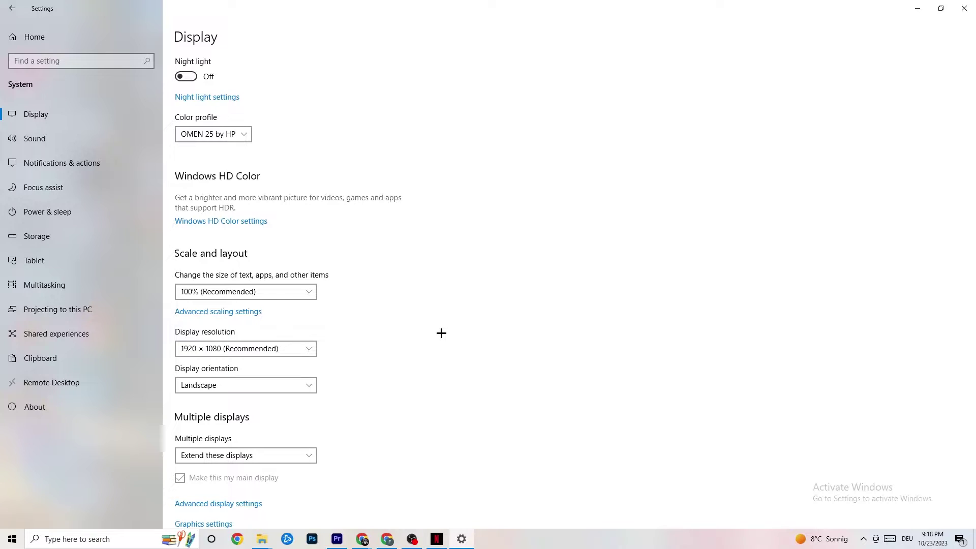
{"action": "left_click", "coordinate": [305, 348]}
{"action": "left_click", "coordinate": [356, 341]}
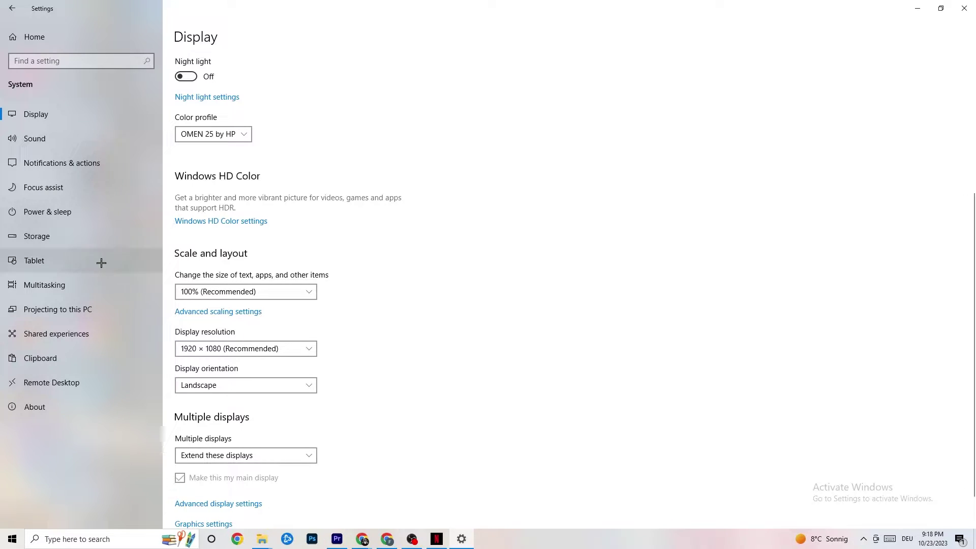
Step: Review the Storage Sense configuration, including the recycle bin deletion interval, and return to the System settings
{"action": "left_click", "coordinate": [64, 244]}
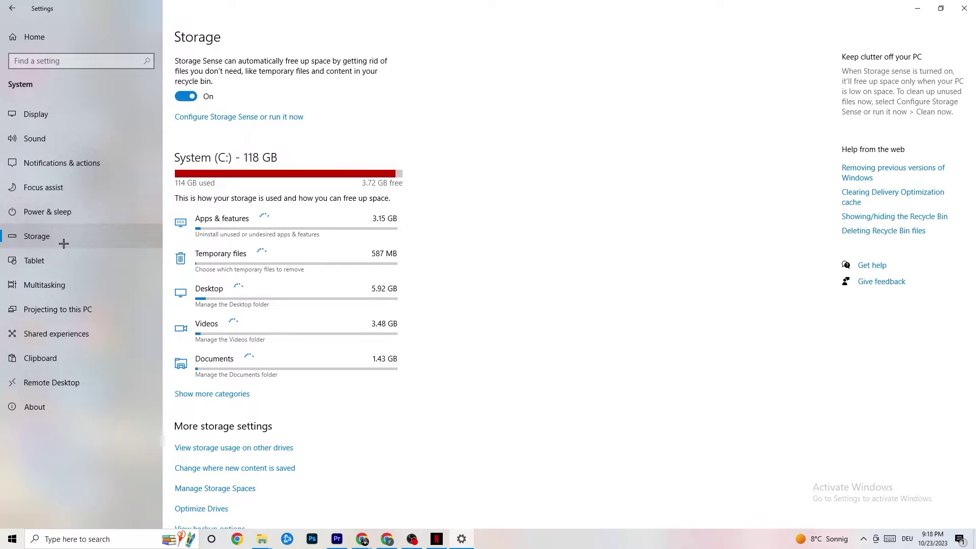
{"action": "left_click", "coordinate": [282, 122]}
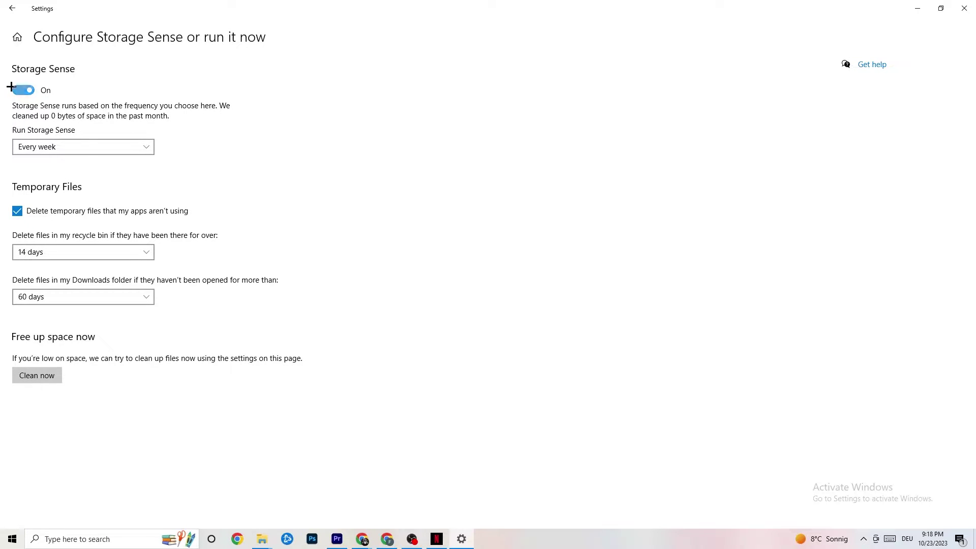
{"action": "left_click", "coordinate": [53, 252]}
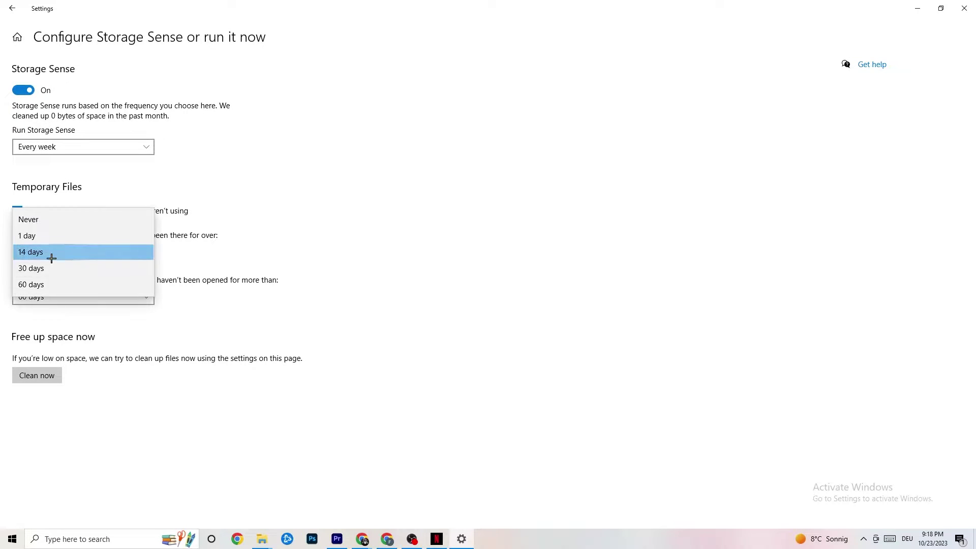
{"action": "left_click", "coordinate": [193, 202]}
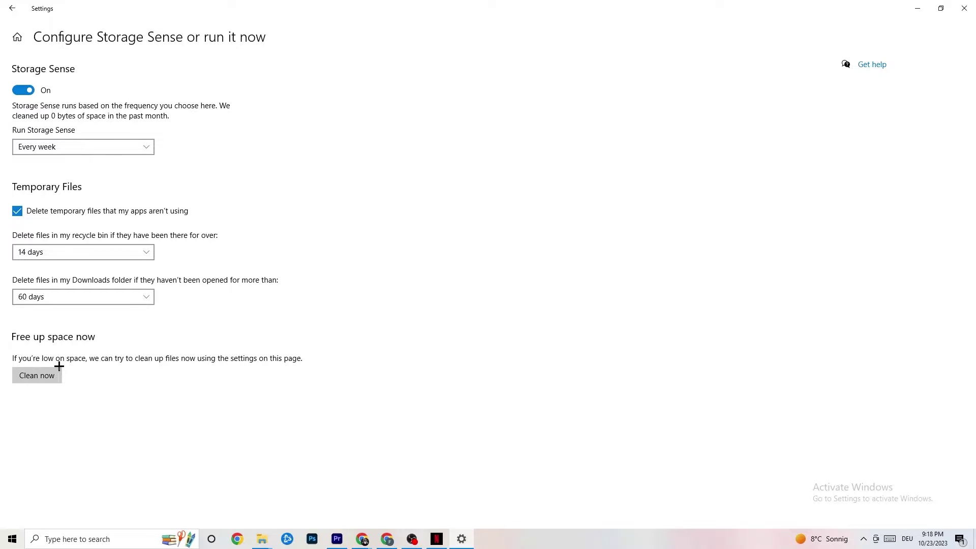
{"action": "left_click", "coordinate": [10, 6]}
{"action": "key", "text": "alt+Left"}
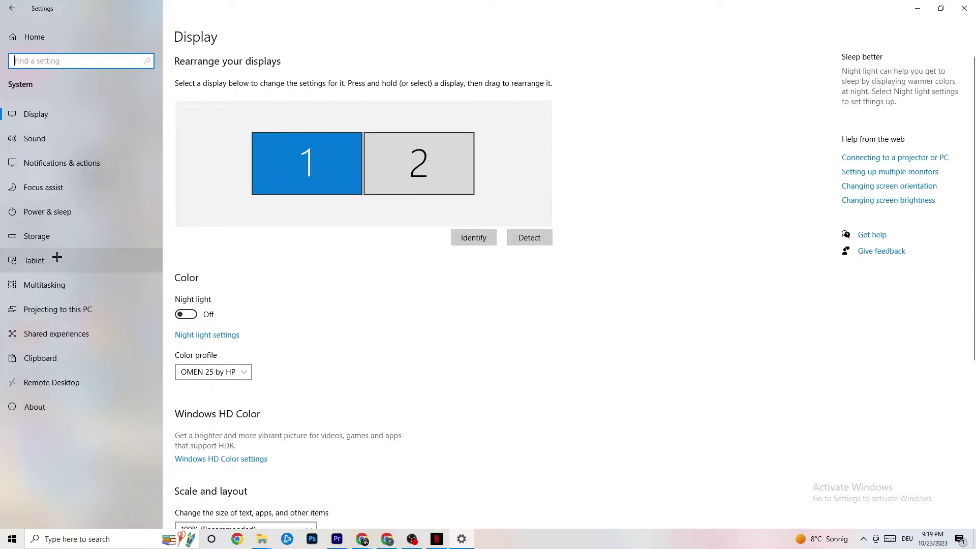
Step: Review the available power plans through the additional power settings, and close Power Options
{"action": "left_click", "coordinate": [35, 208]}
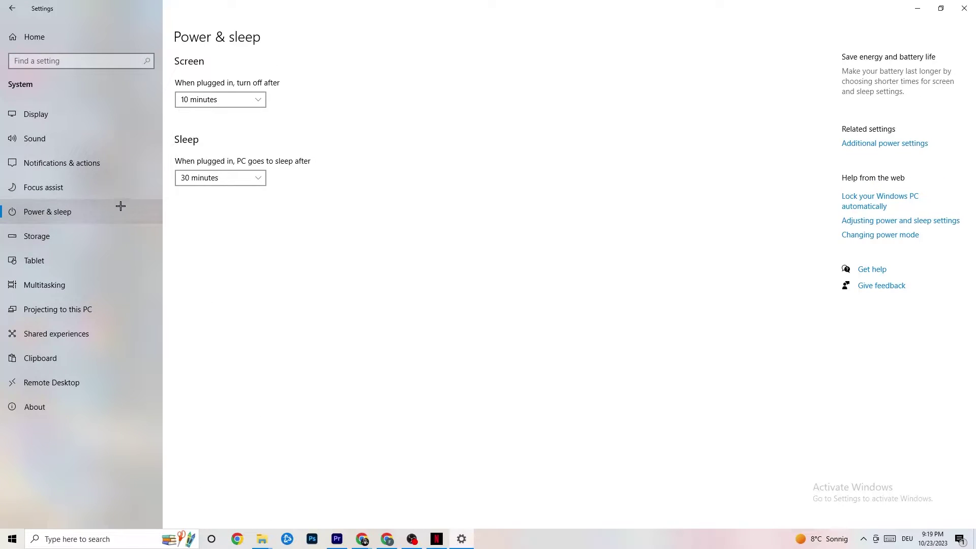
{"action": "left_click", "coordinate": [878, 144]}
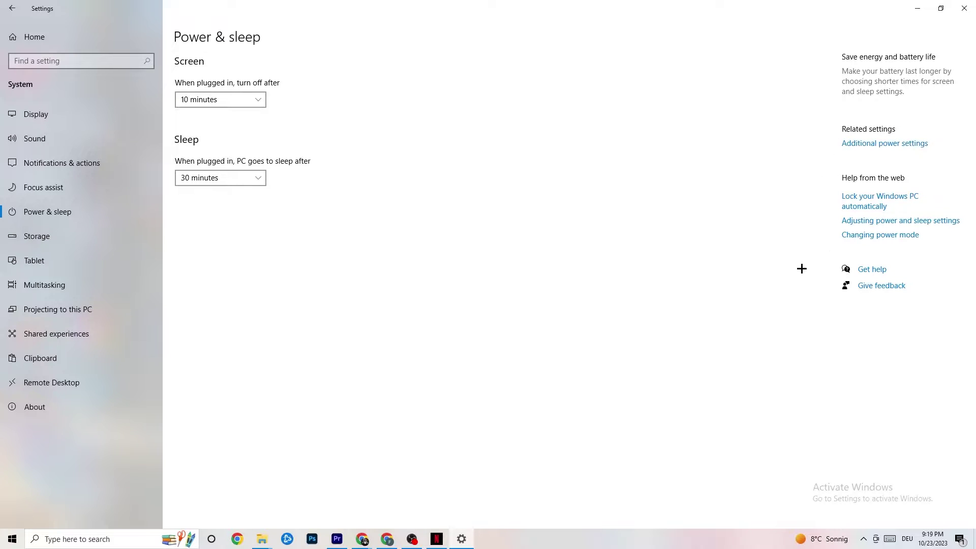
{"action": "left_click_drag", "start_coordinate": [505, 68], "coordinate": [535, 53]}
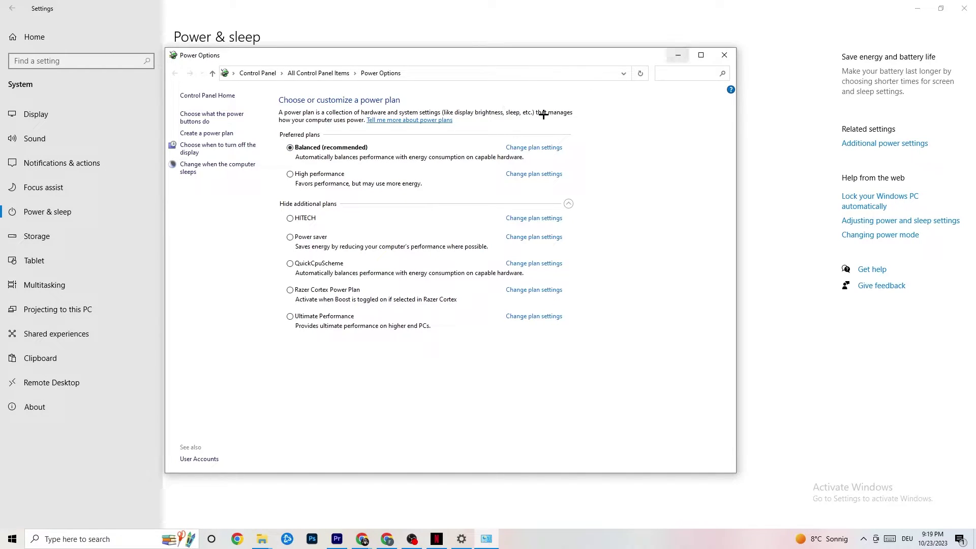
{"action": "left_click", "coordinate": [727, 57]}
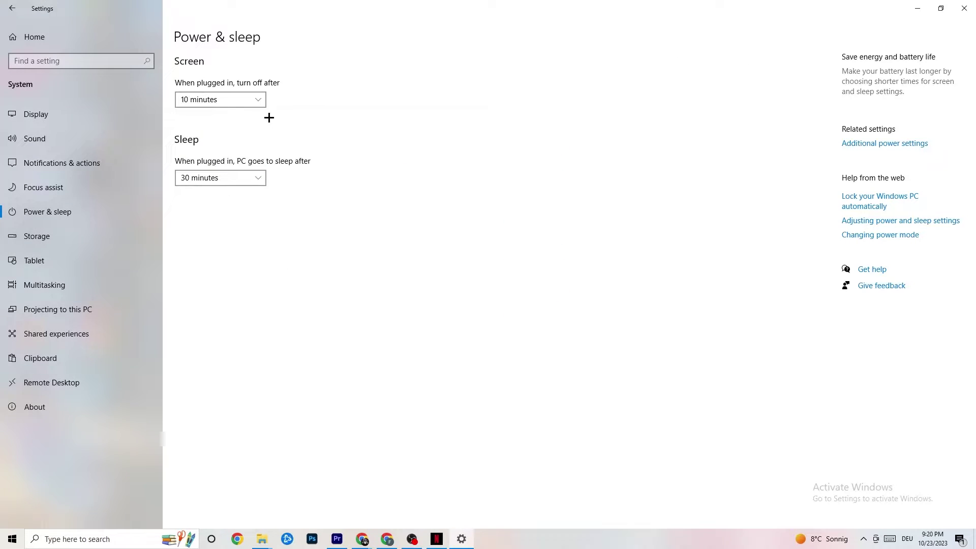
Step: Review the Xbox Game Bar, Captures and Game Mode pages of the Gaming settings
{"action": "left_click", "coordinate": [16, 7]}
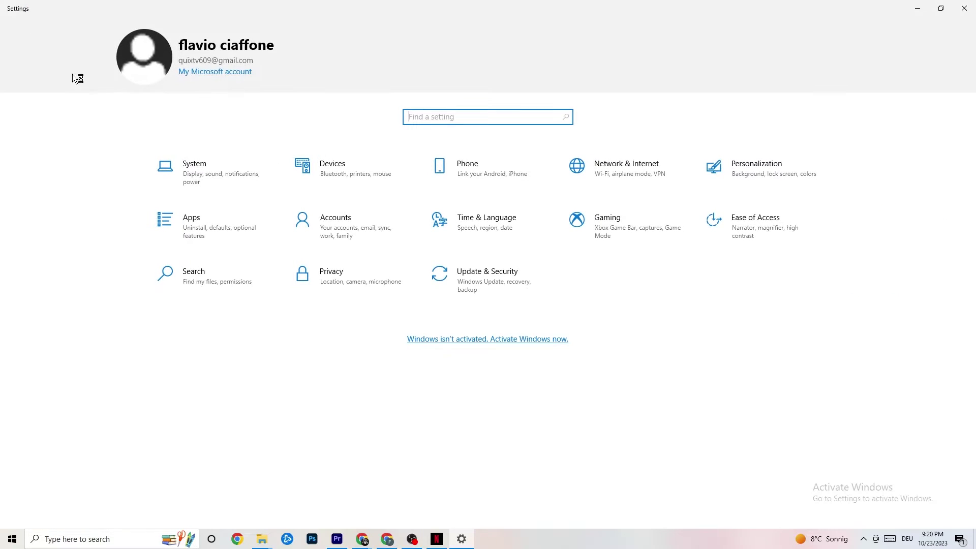
{"action": "left_click", "coordinate": [619, 239]}
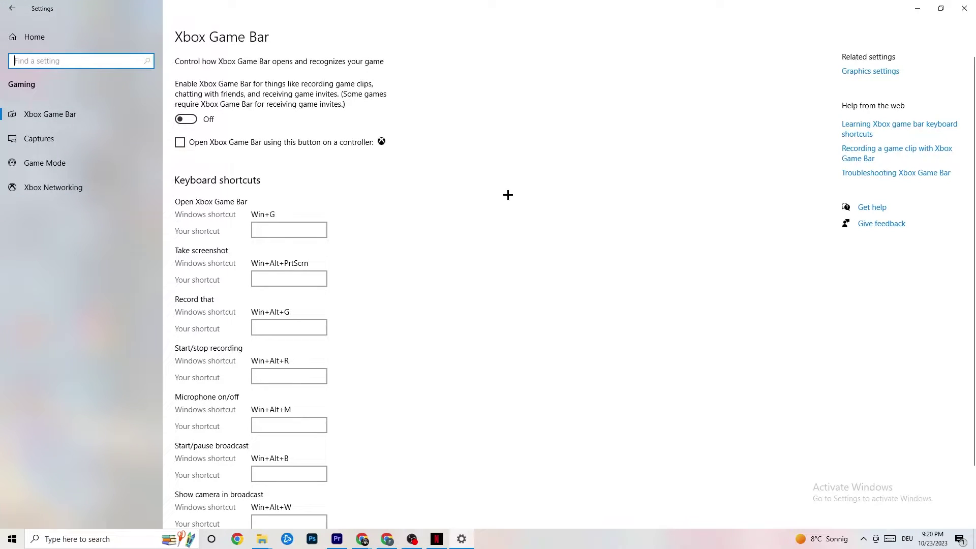
{"action": "scroll", "coordinate": [349, 236], "scroll_direction": "down", "scroll_amount": 2}
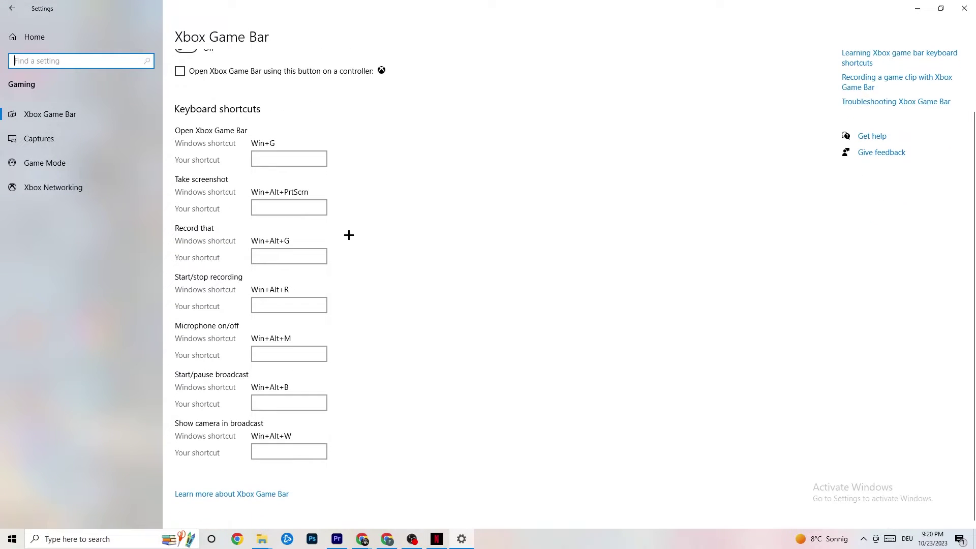
{"action": "scroll", "coordinate": [362, 265], "scroll_direction": "up", "scroll_amount": 2}
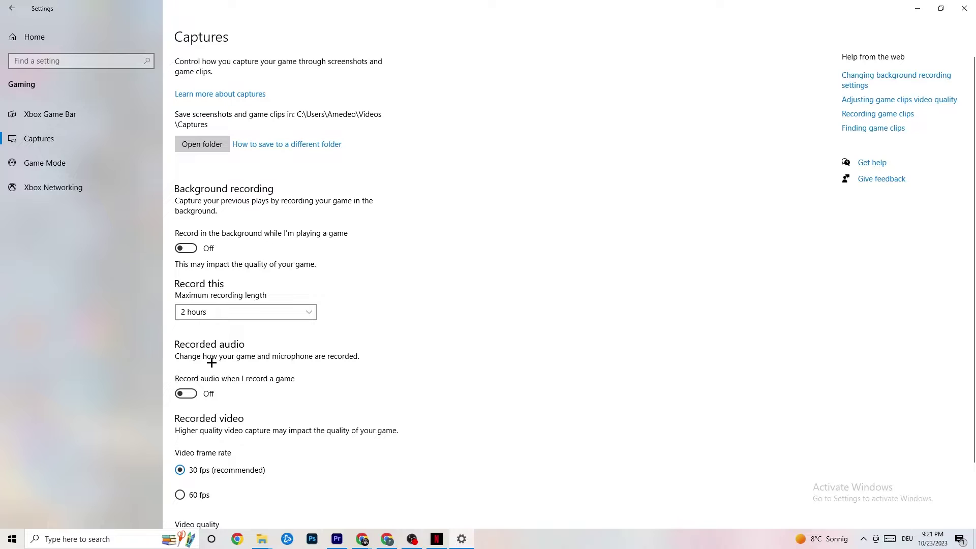
{"action": "scroll", "coordinate": [249, 345], "scroll_direction": "down", "scroll_amount": 2}
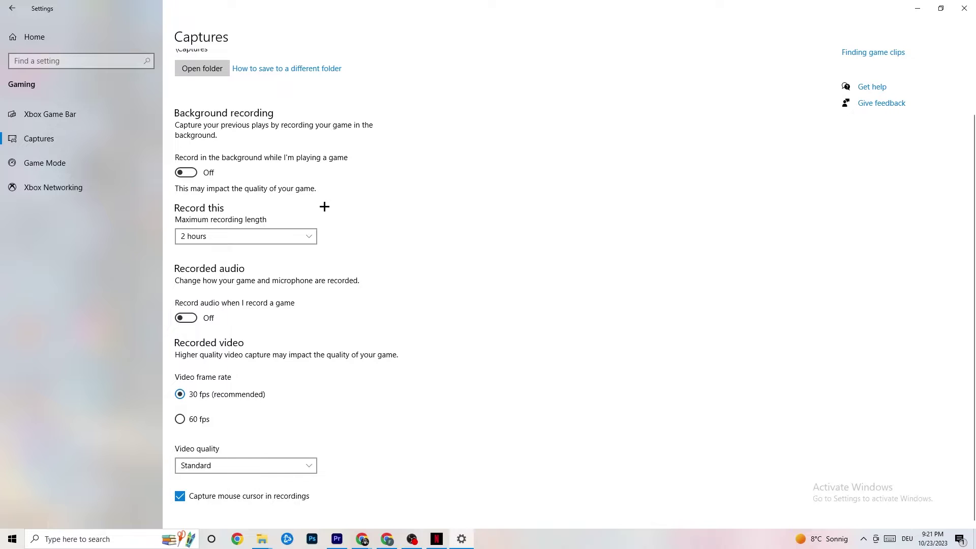
{"action": "left_click", "coordinate": [74, 166]}
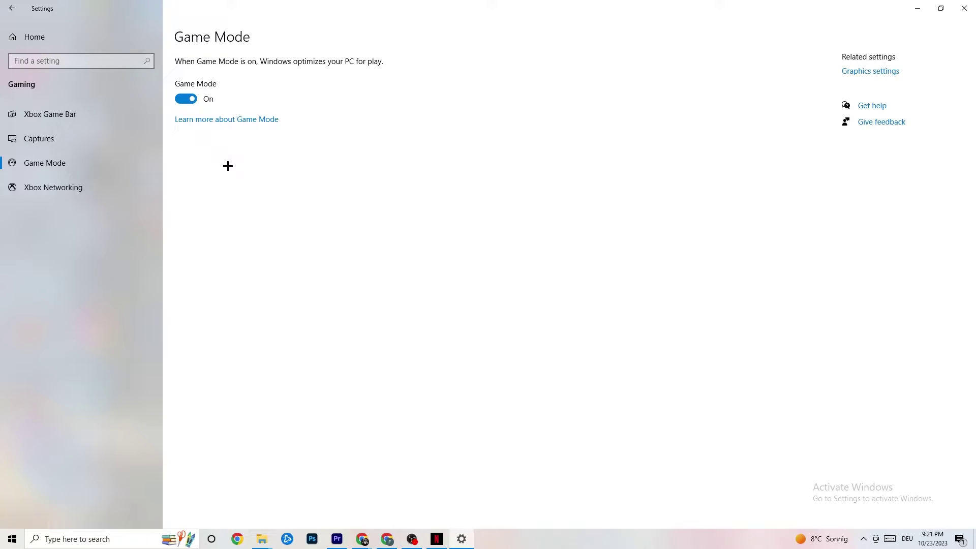
Step: Review the Windows Update and Troubleshoot pages under Update & Security, and close Settings
{"action": "left_click", "coordinate": [15, 8]}
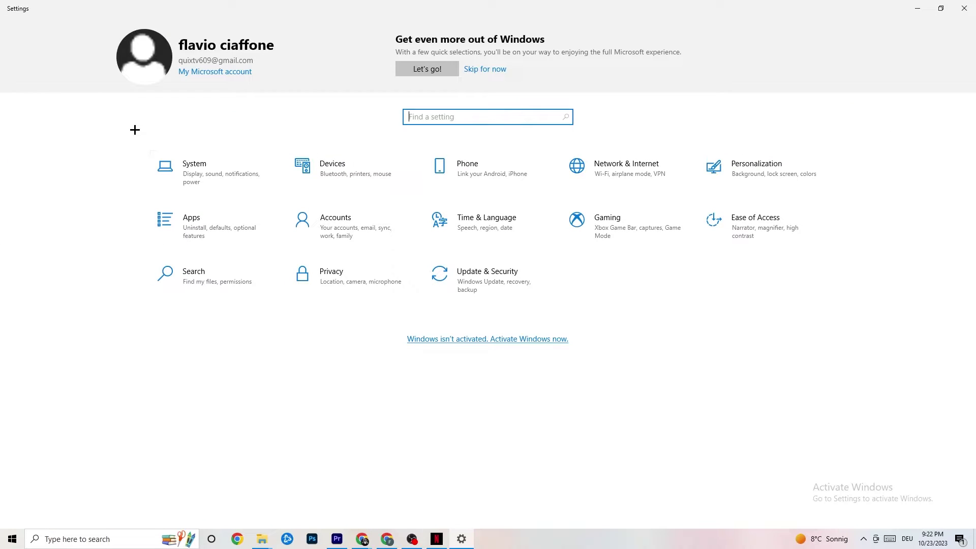
{"action": "left_click", "coordinate": [506, 290]}
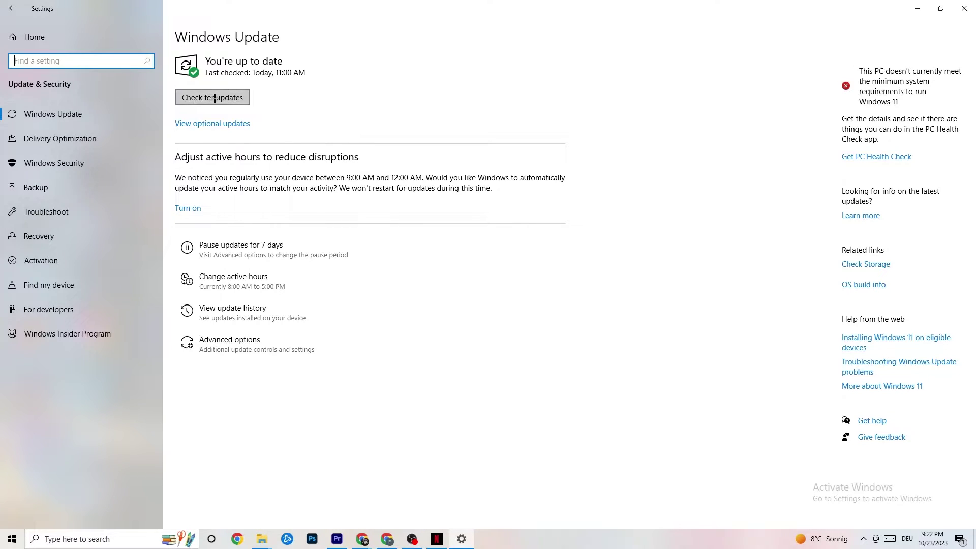
{"action": "left_click", "coordinate": [285, 75]}
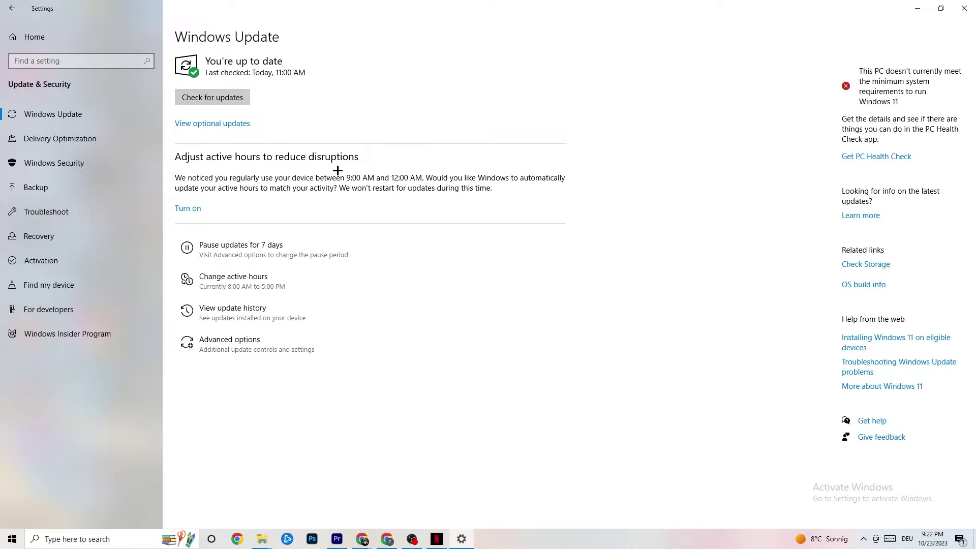
{"action": "left_click", "coordinate": [78, 214]}
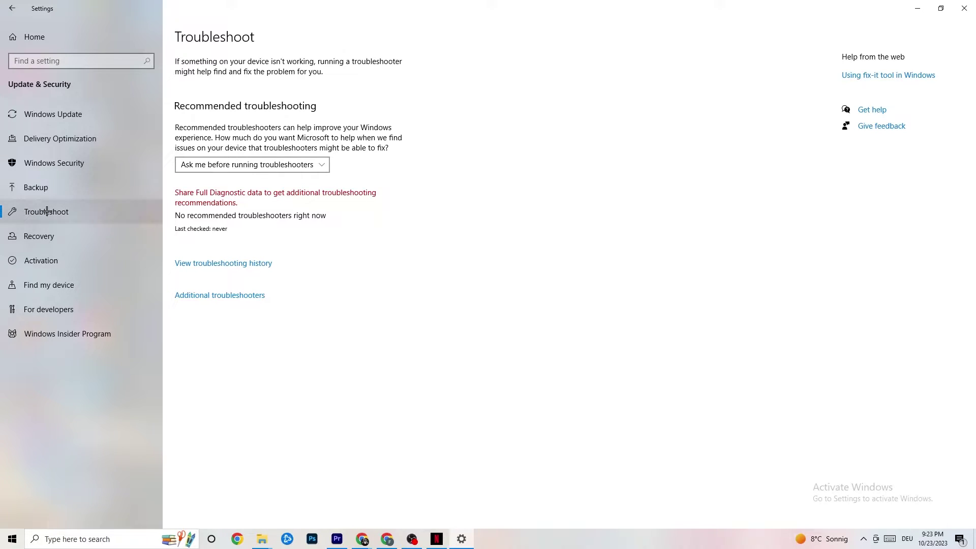
{"action": "left_click", "coordinate": [962, 4]}
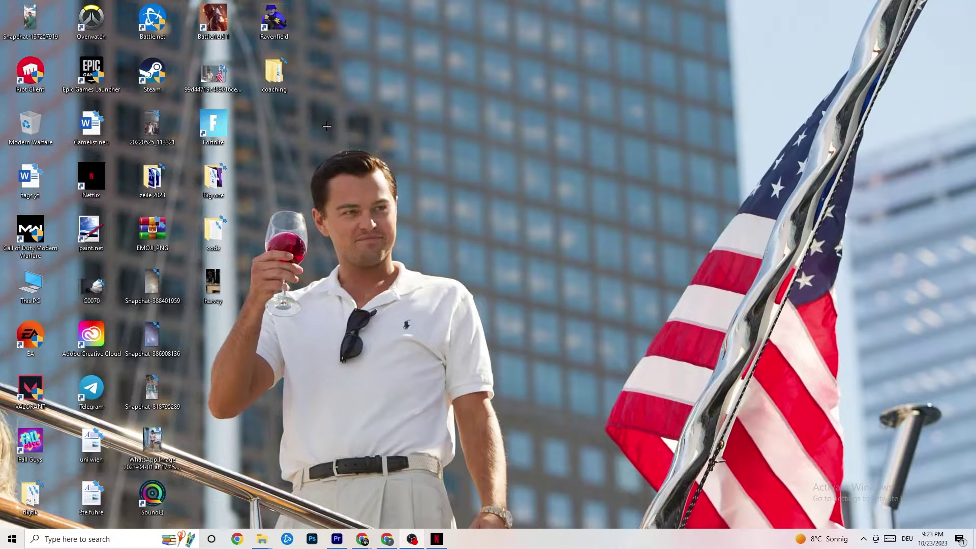
Step: Move the Steam shortcut to an empty area of the desktop and open its properties
{"action": "left_click_drag", "start_coordinate": [163, 77], "coordinate": [530, 182]}
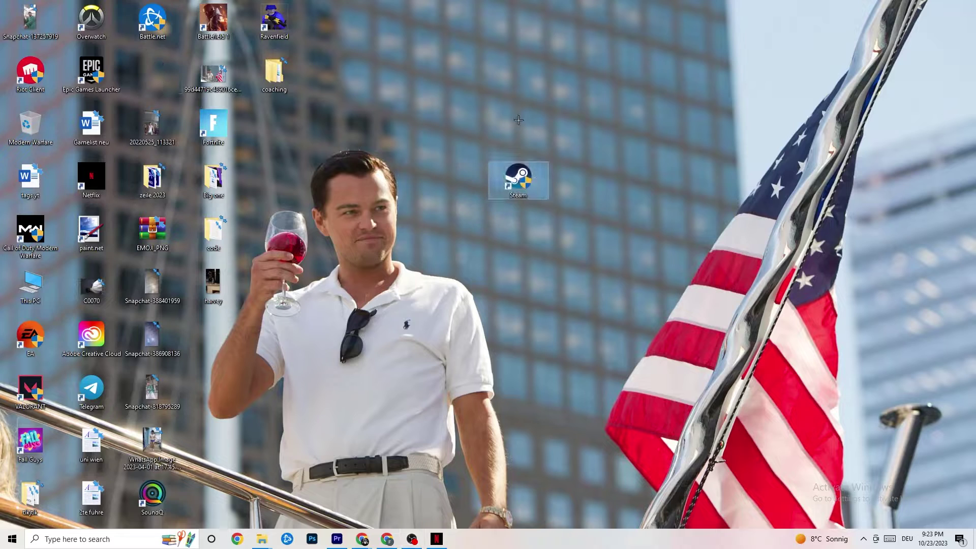
{"action": "right_click", "coordinate": [518, 185]}
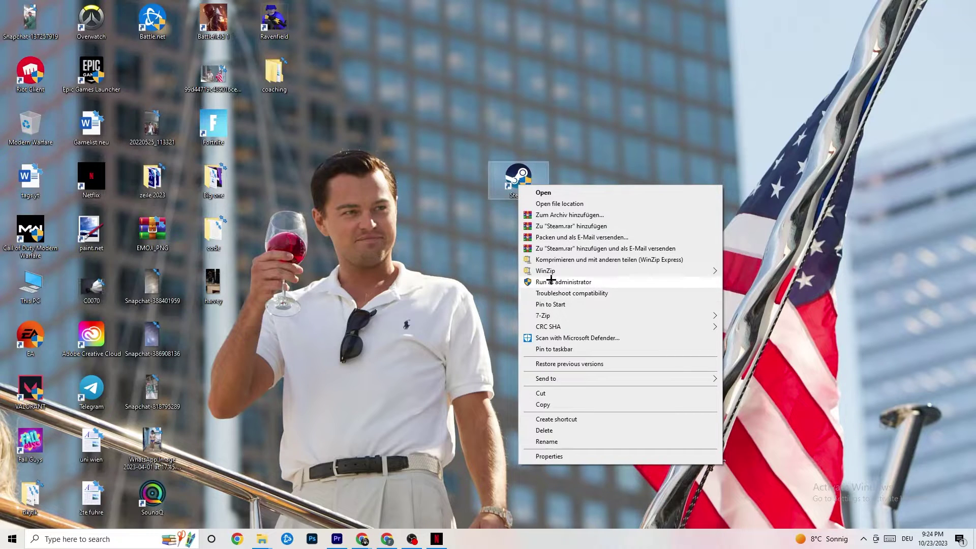
{"action": "left_click", "coordinate": [425, 257]}
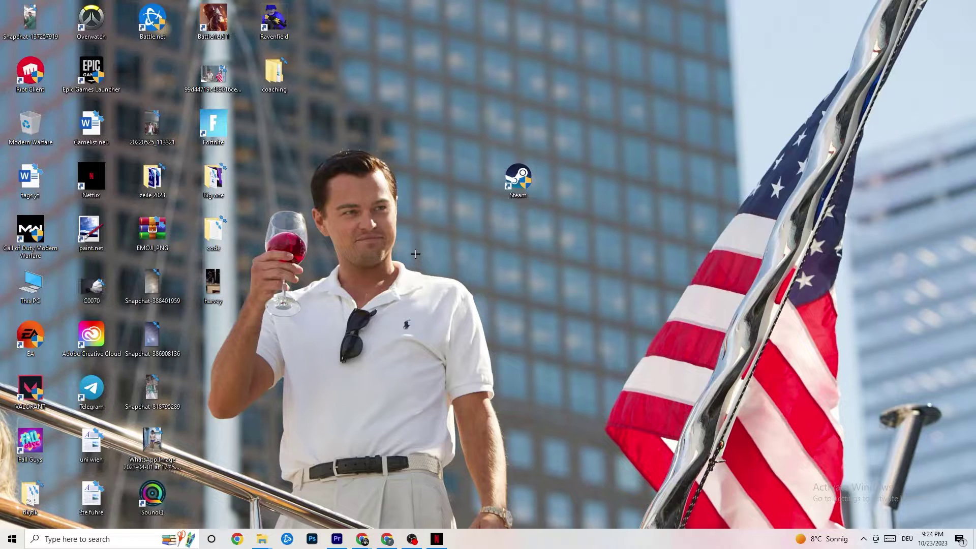
{"action": "left_click_drag", "start_coordinate": [510, 181], "coordinate": [449, 181]}
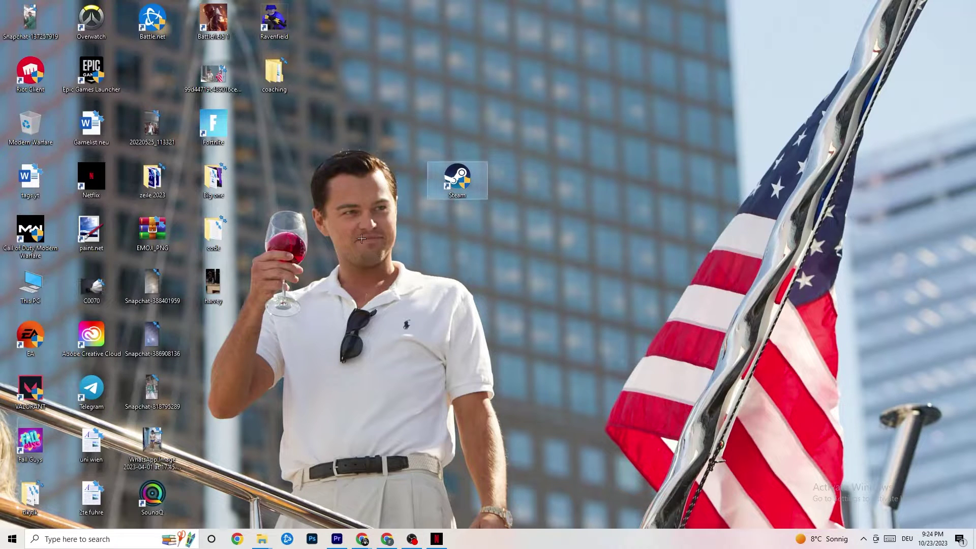
{"action": "right_click", "coordinate": [449, 182]}
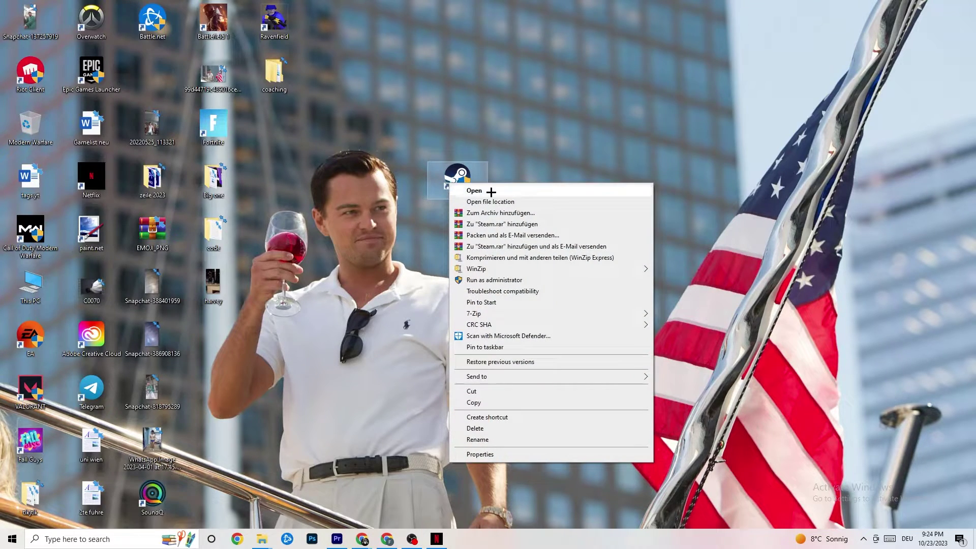
{"action": "left_click", "coordinate": [502, 455]}
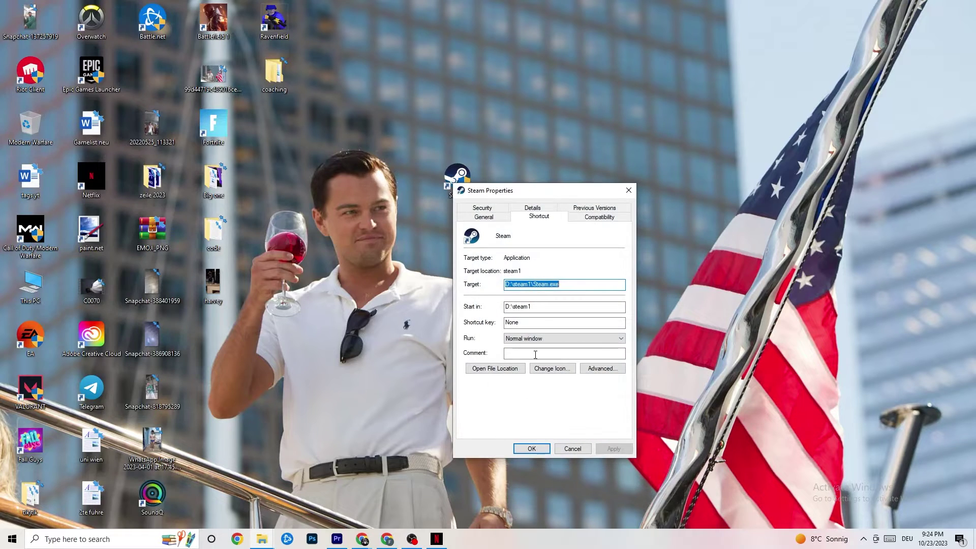
Step: Review the compatibility settings and the available Windows compatibility modes in the Steam properties, and close the dialog with OK
{"action": "left_click_drag", "start_coordinate": [530, 185], "coordinate": [391, 45]}
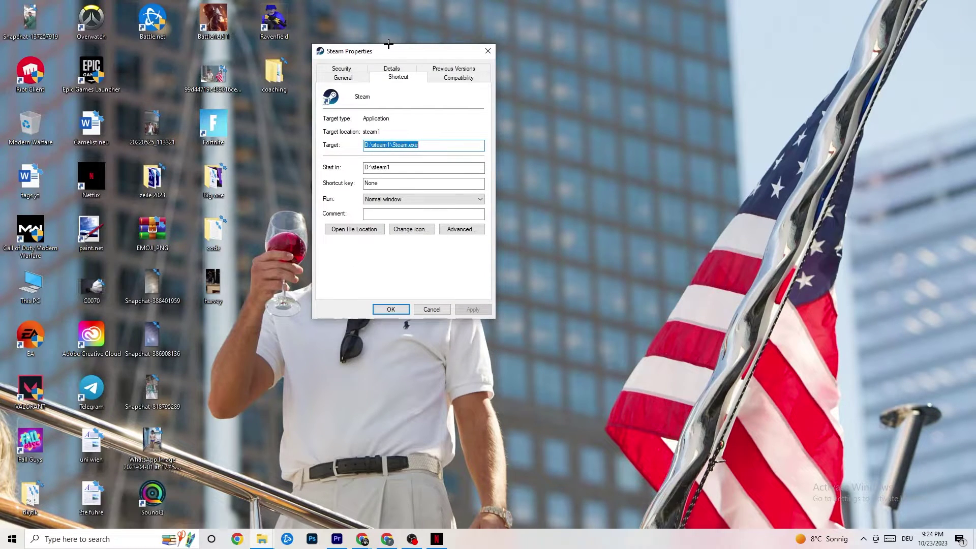
{"action": "left_click", "coordinate": [445, 77]}
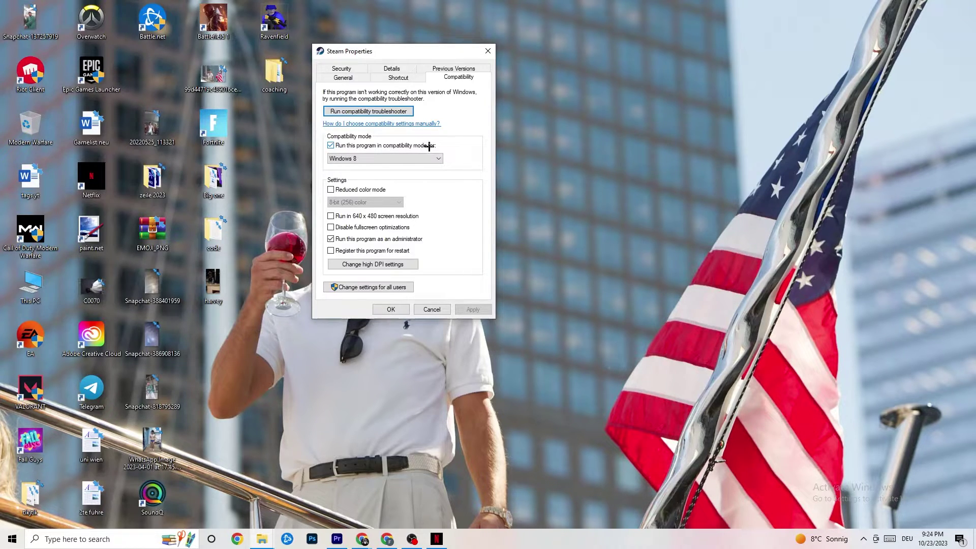
{"action": "left_click", "coordinate": [420, 158]}
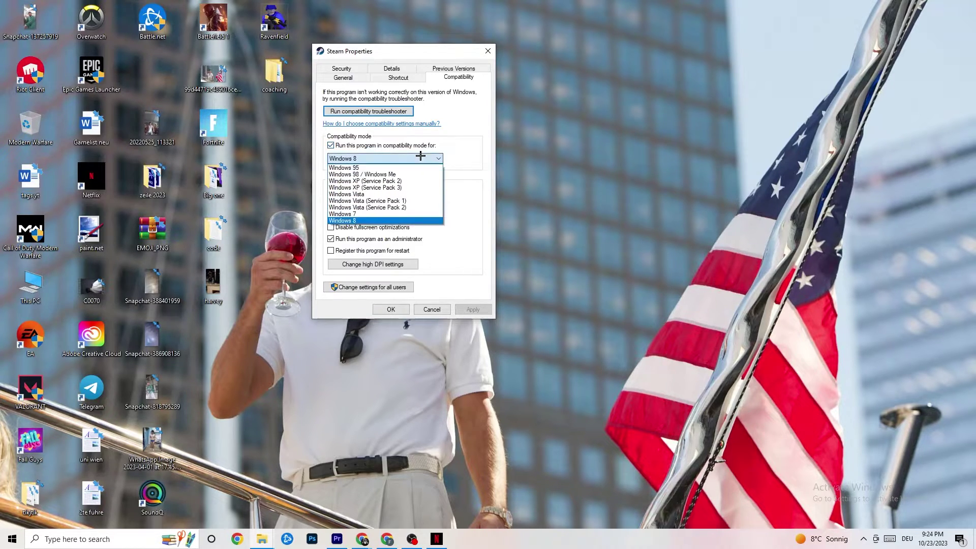
{"action": "left_click", "coordinate": [445, 144]}
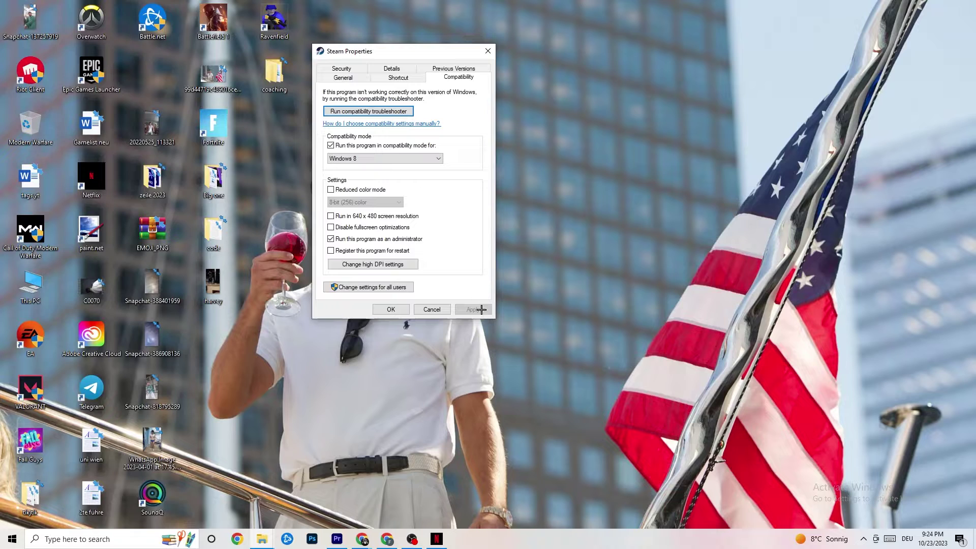
{"action": "left_click", "coordinate": [392, 308]}
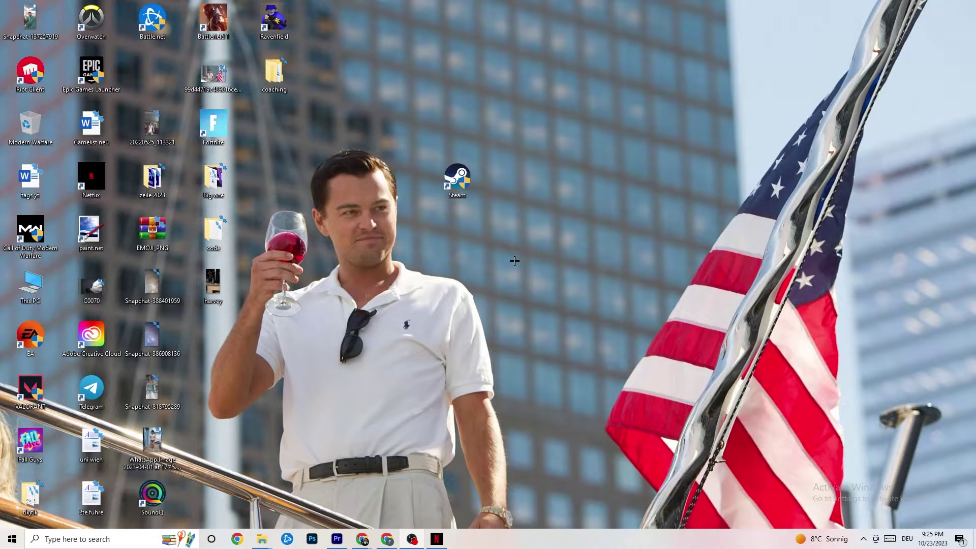
{"action": "right_click", "coordinate": [470, 192]}
{"action": "right_click", "coordinate": [487, 103]}
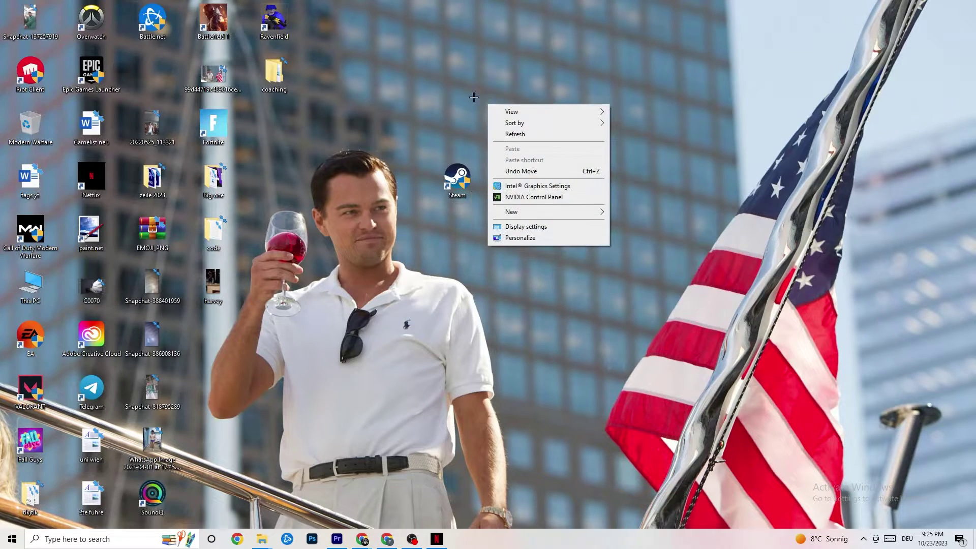
{"action": "left_click", "coordinate": [364, 61]}
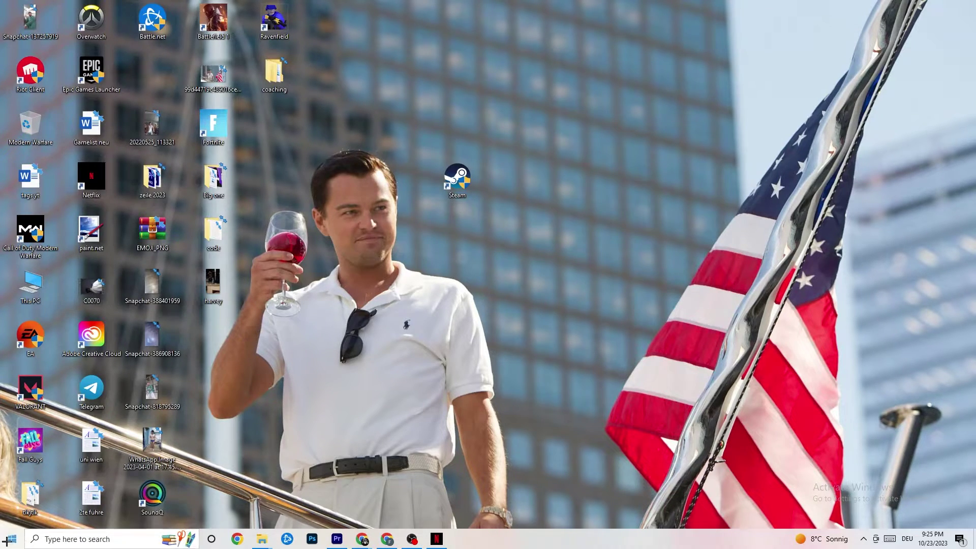
{"action": "left_click", "coordinate": [458, 180]}
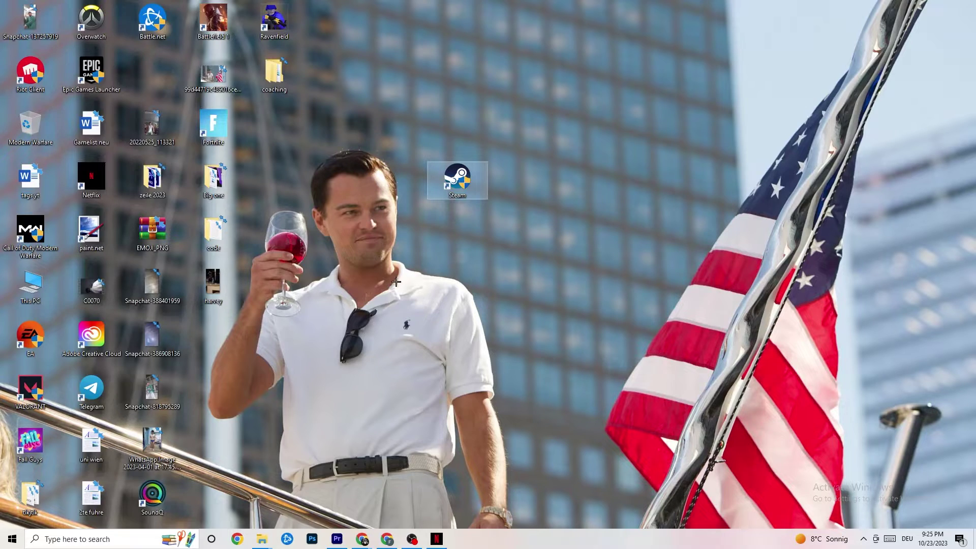
Step: Open Task Manager maximized and review the running processes and startup apps, including the actions for Windows Explorer and Pivot Software Support
{"action": "right_click", "coordinate": [541, 545]}
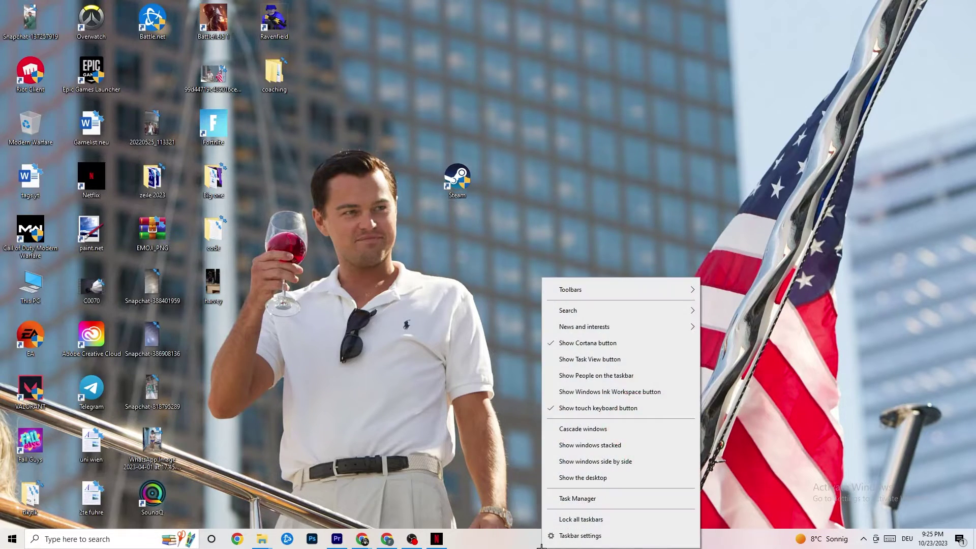
{"action": "left_click", "coordinate": [570, 503]}
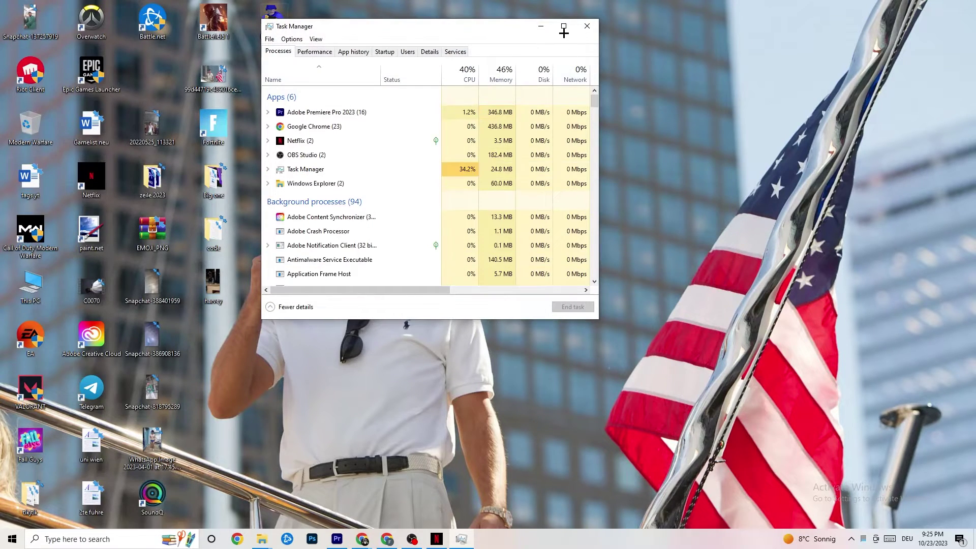
{"action": "left_click", "coordinate": [562, 26]}
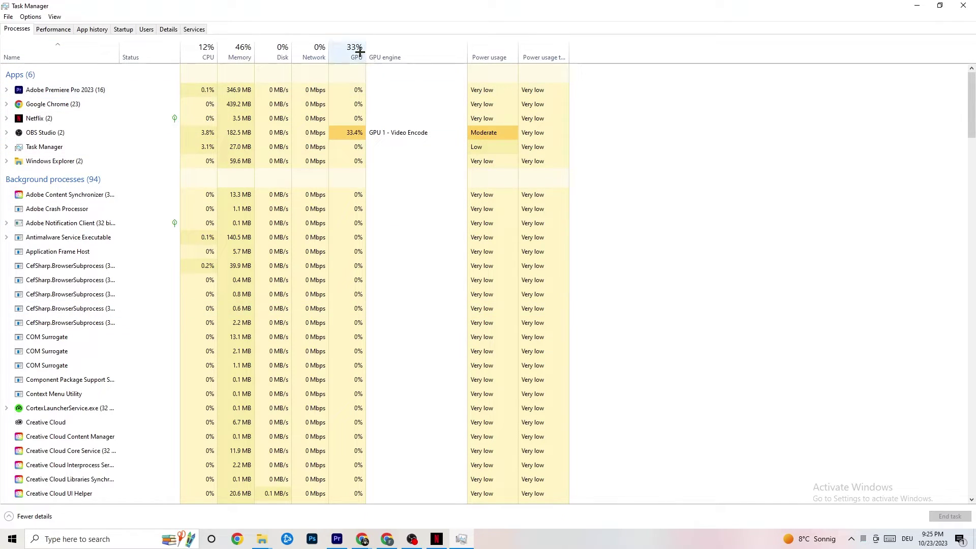
{"action": "right_click", "coordinate": [65, 161]}
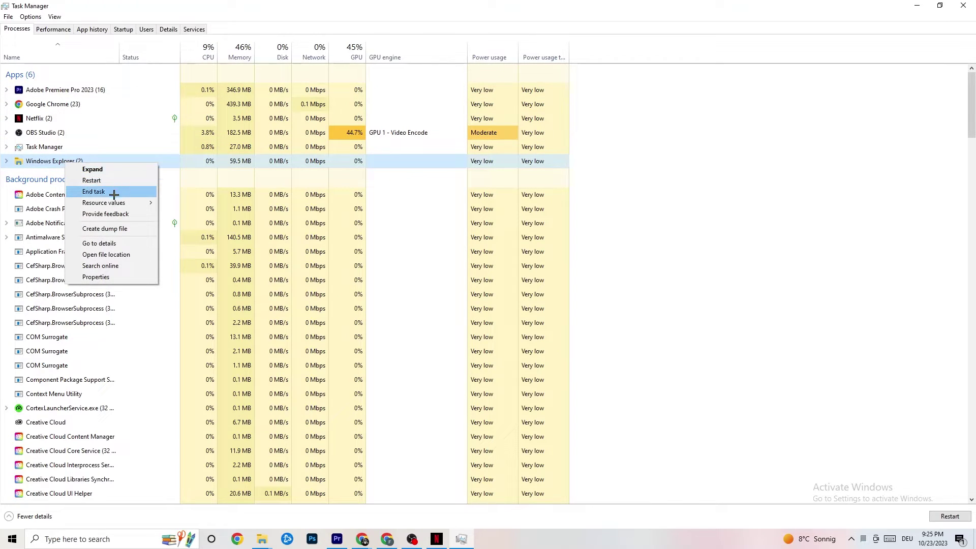
{"action": "left_click", "coordinate": [538, 170]}
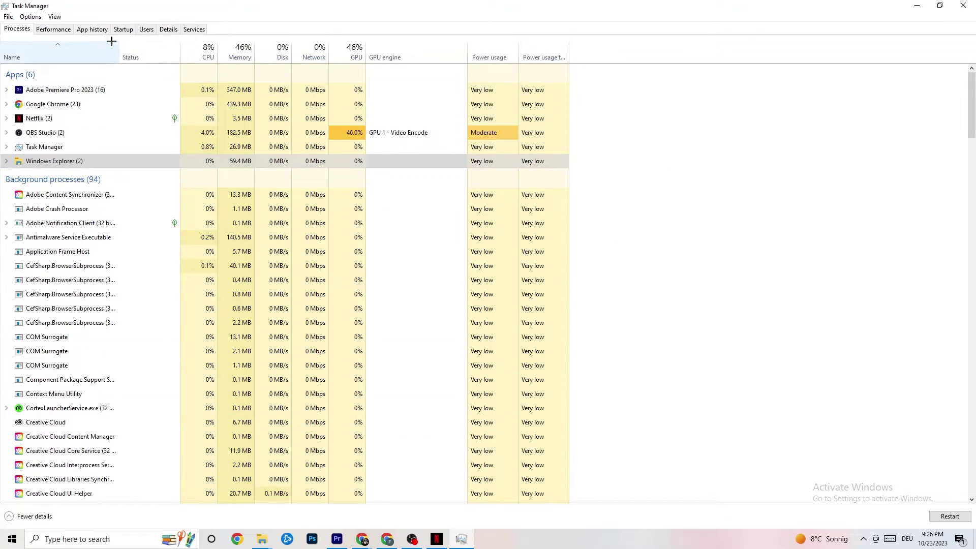
{"action": "left_click", "coordinate": [123, 29]}
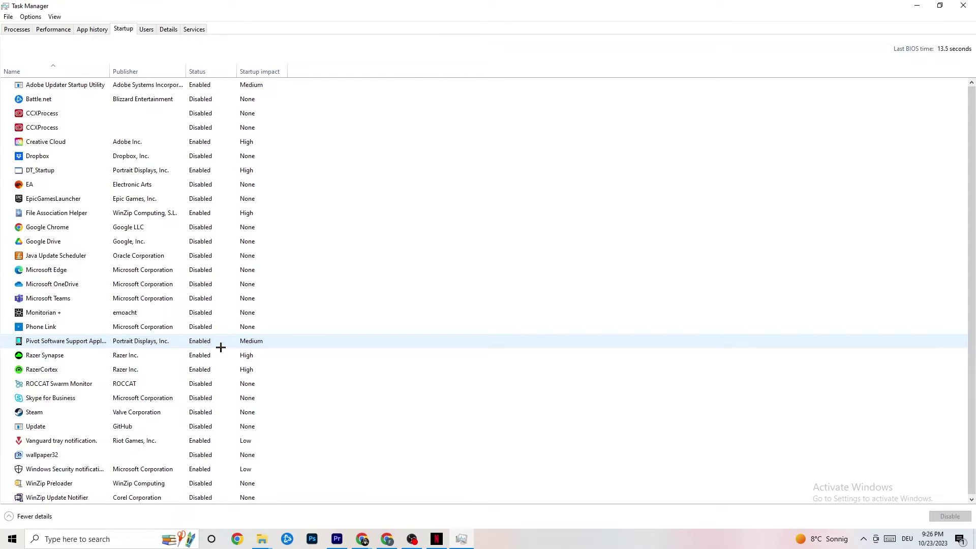
{"action": "right_click", "coordinate": [197, 341]}
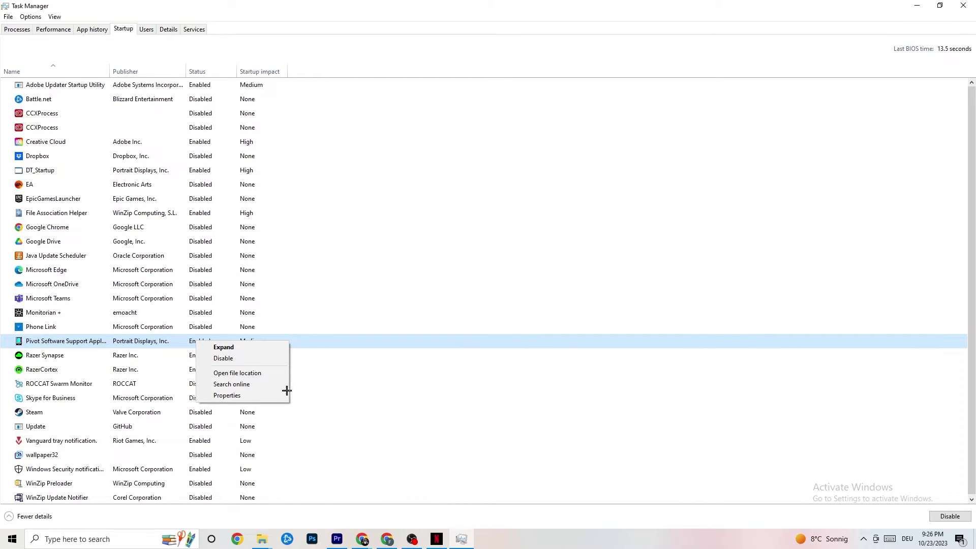
Step: Review the priority options for the Adobe Premiere Pro process in Task Manager's detailed process list, and close Task Manager
{"action": "left_click", "coordinate": [168, 31]}
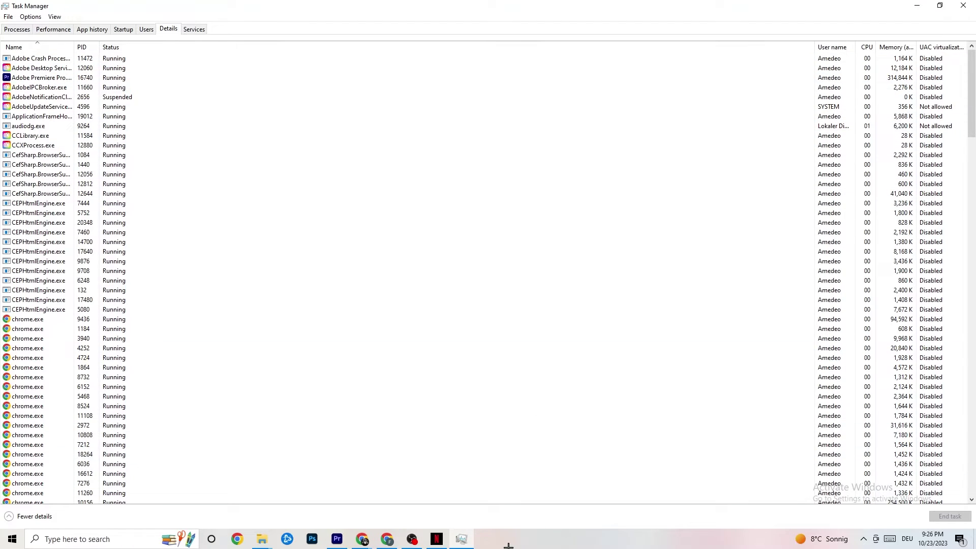
{"action": "right_click", "coordinate": [42, 81]}
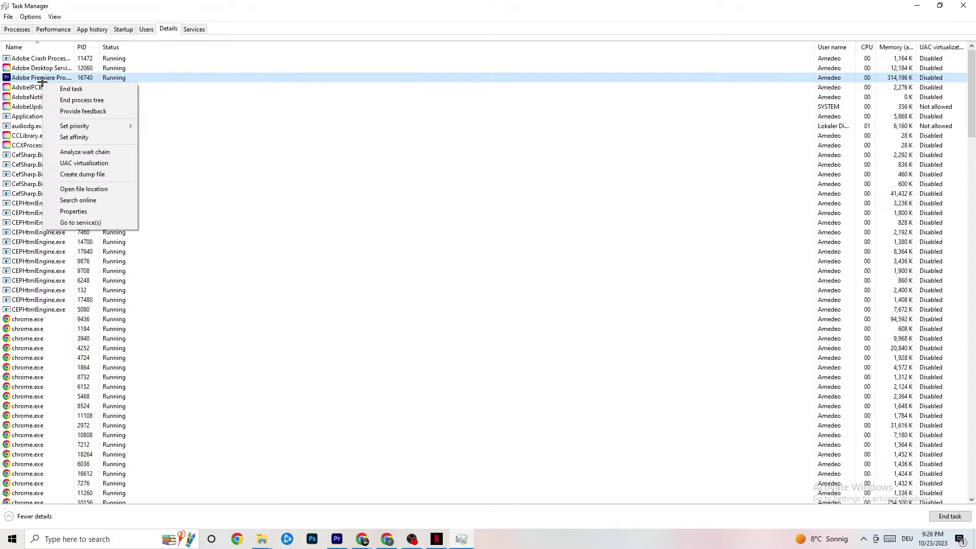
{"action": "mouse_move", "coordinate": [86, 125]}
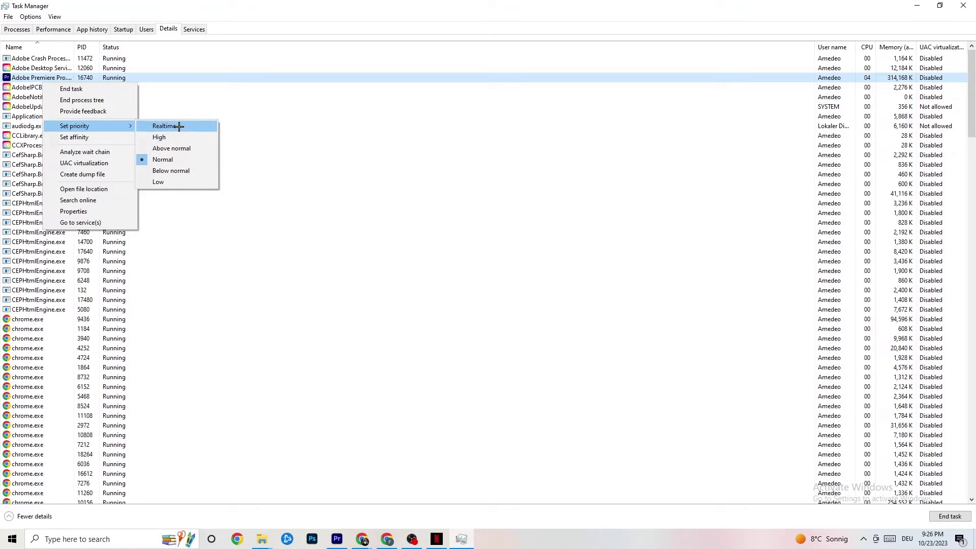
{"action": "left_click", "coordinate": [291, 97]}
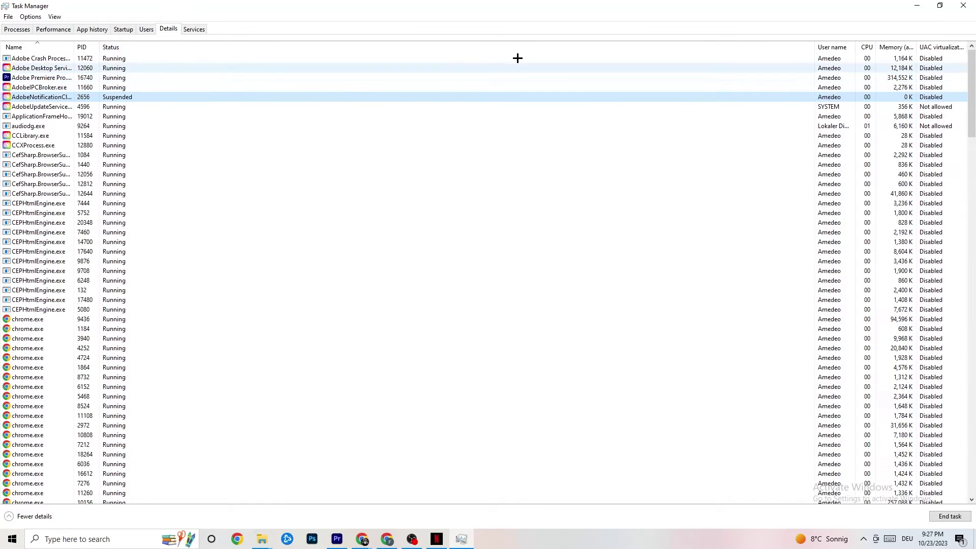
{"action": "left_click", "coordinate": [969, 4]}
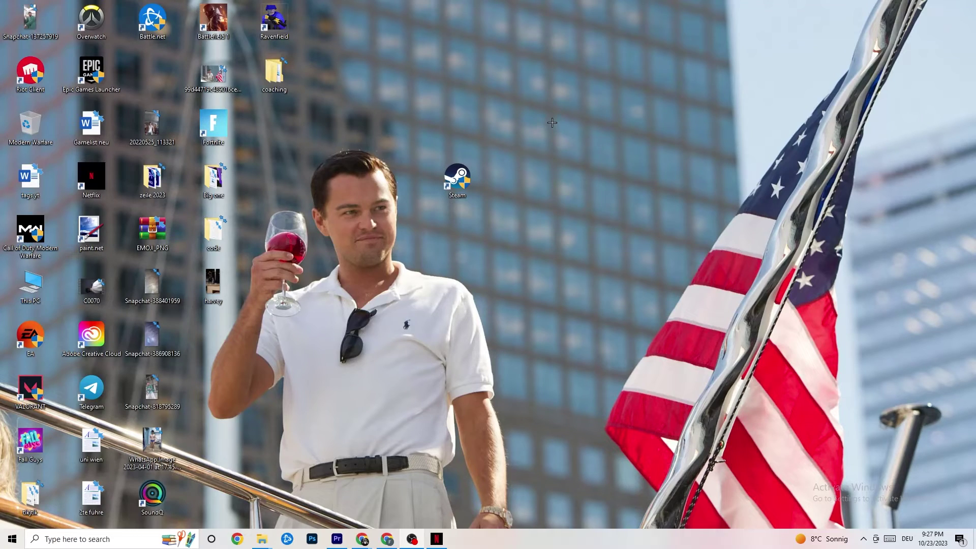
Step: Open NVIDIA Control Panel, review the image settings with preview and the resolution and refresh rate settings, and close it
{"action": "right_click", "coordinate": [547, 96]}
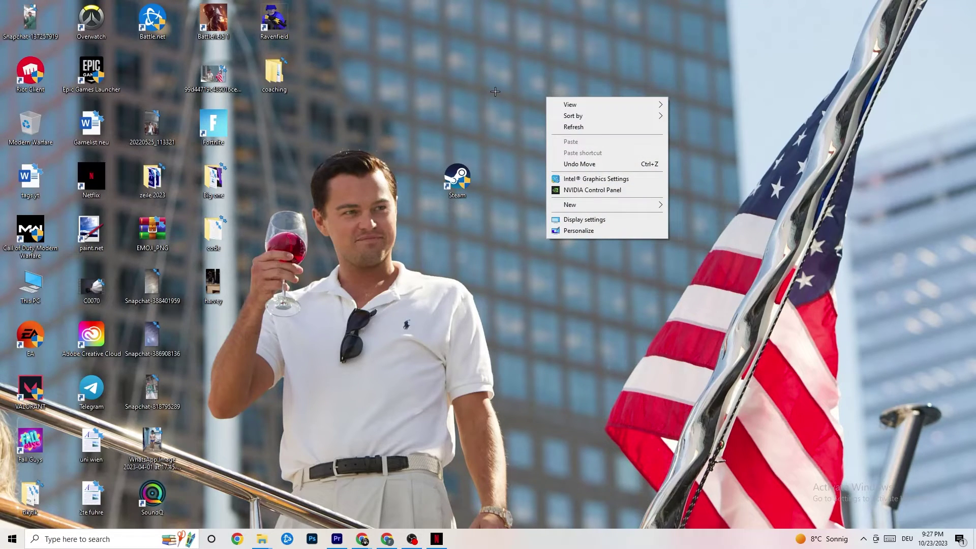
{"action": "left_click", "coordinate": [578, 191]}
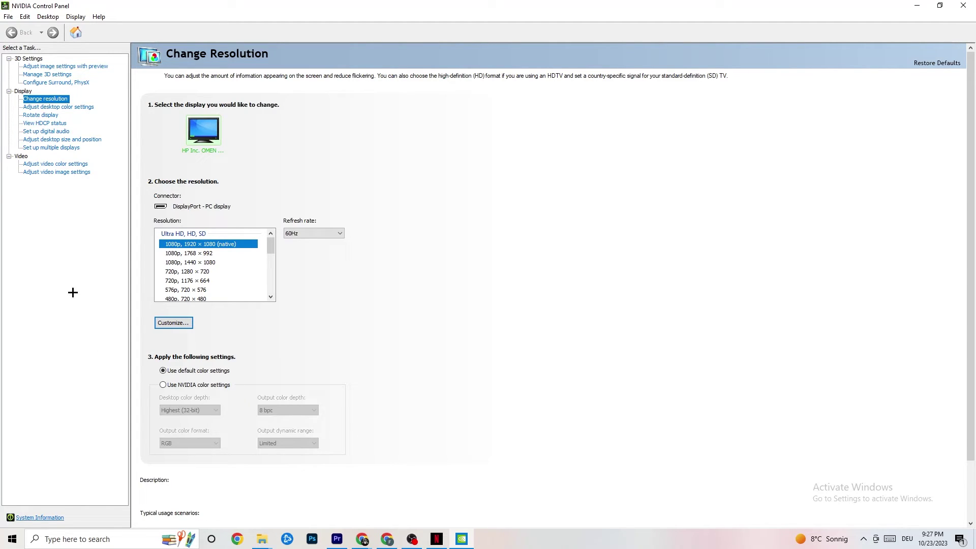
{"action": "left_click", "coordinate": [55, 67]}
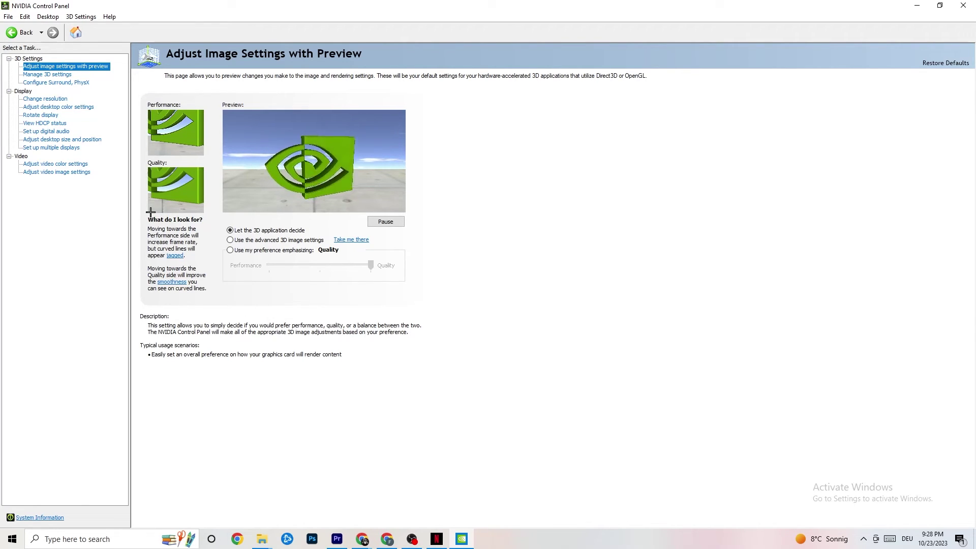
{"action": "left_click", "coordinate": [37, 101]}
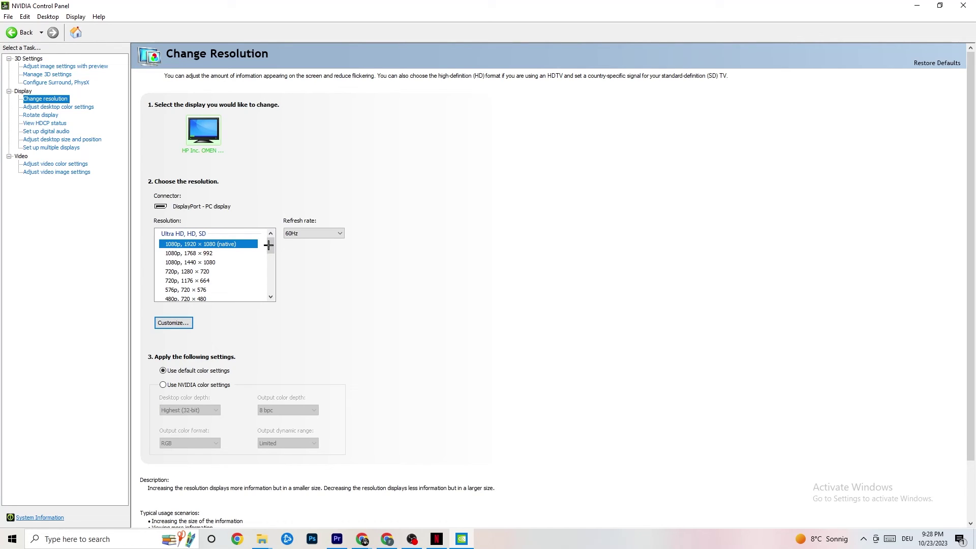
{"action": "left_click", "coordinate": [963, 5]}
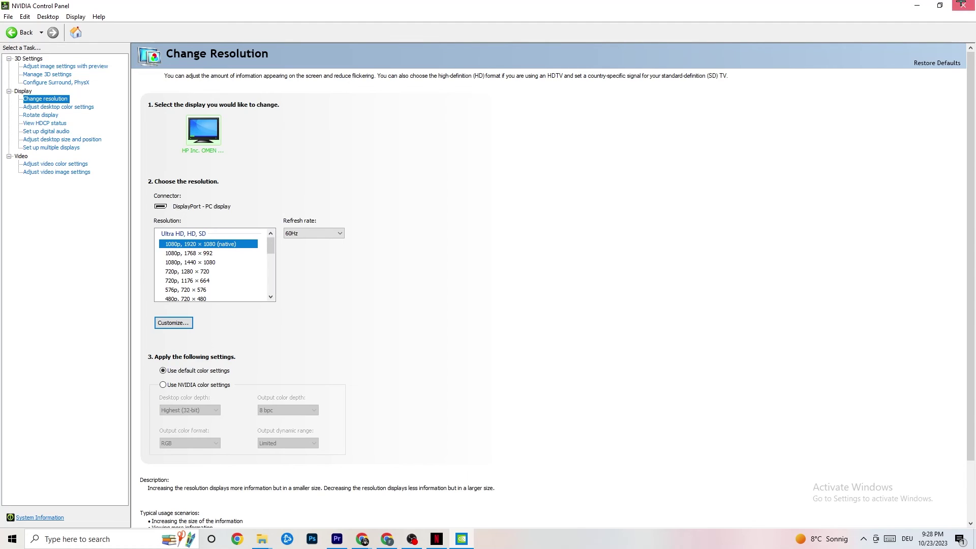